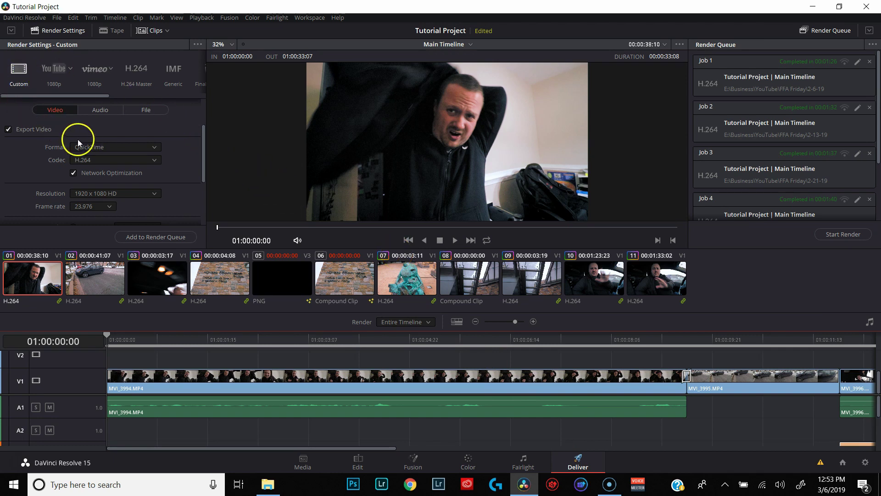
scroll(78, 140, "down", 3)
scroll(78, 140, "down", 2)
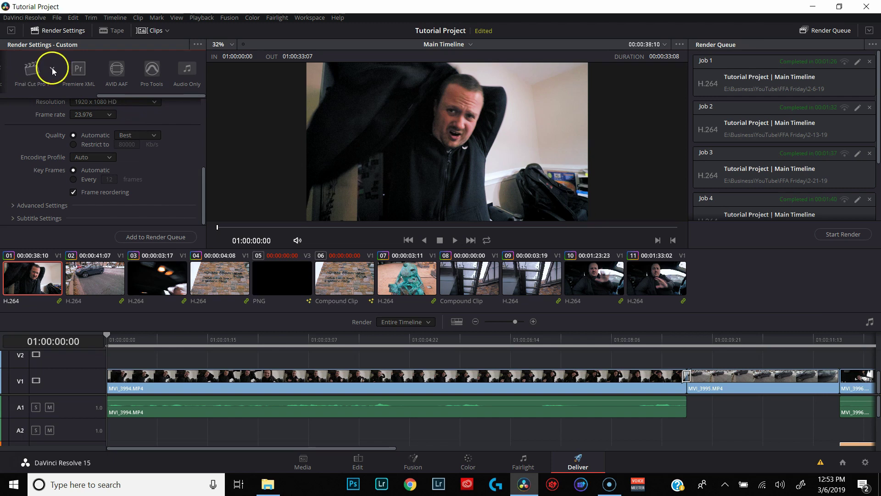
Choose the YouTube 2160p render preset and review its output settings.
left_click(51, 68)
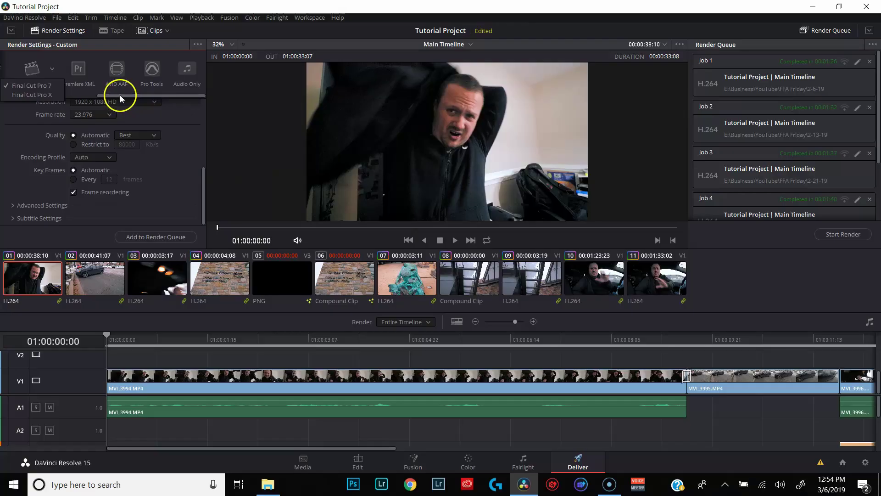
left_click_drag(121, 96, 106, 97)
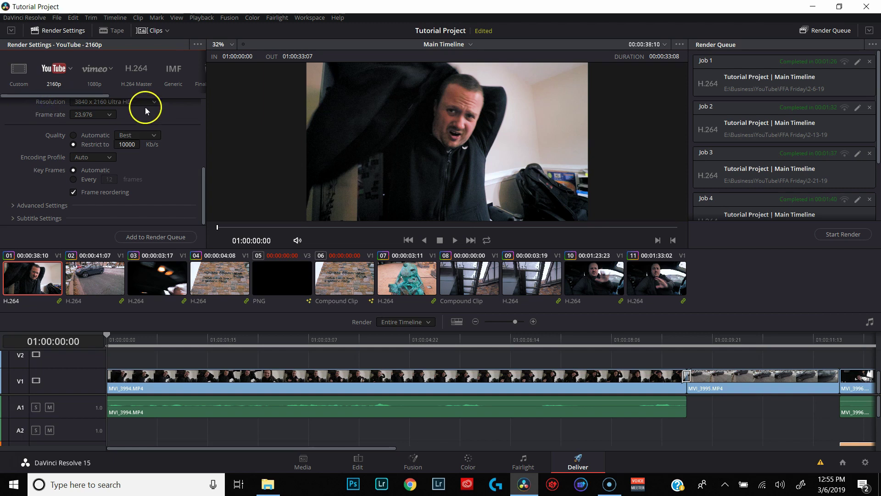
scroll(147, 122, "up", 3)
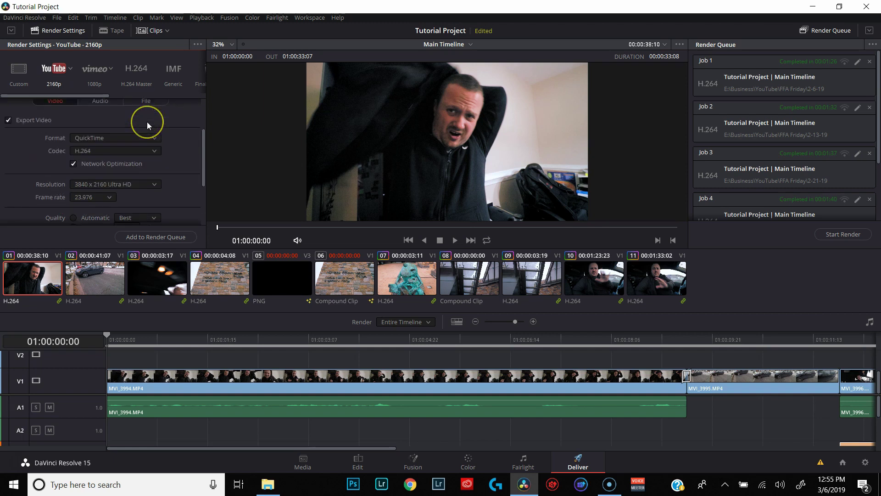
scroll(147, 122, "down", 3)
scroll(147, 121, "down", 3)
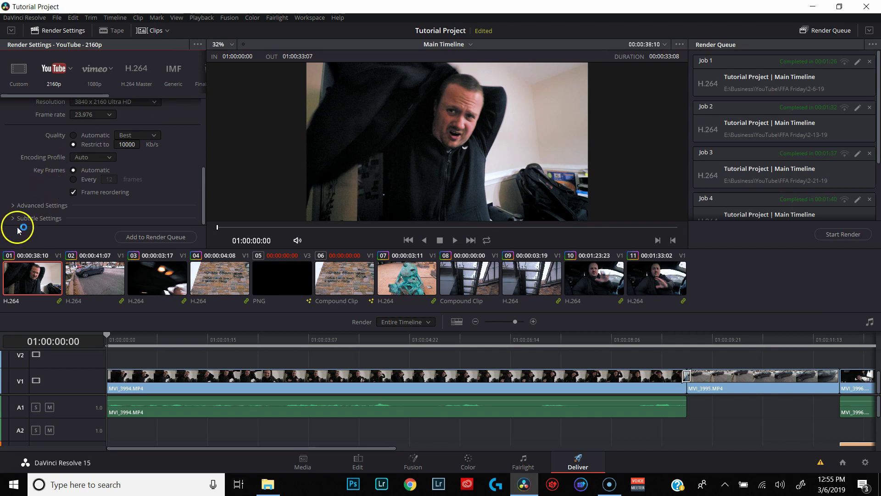
scroll(103, 172, "up", 5)
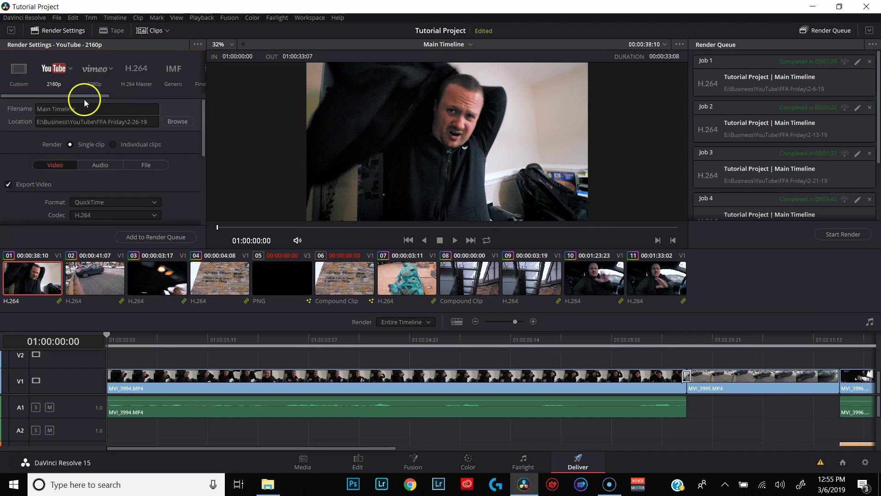
Select the 'Main Timeline' filename text so it can be replaced with 'Tutorial Project'.
left_click_drag(84, 107, 34, 98)
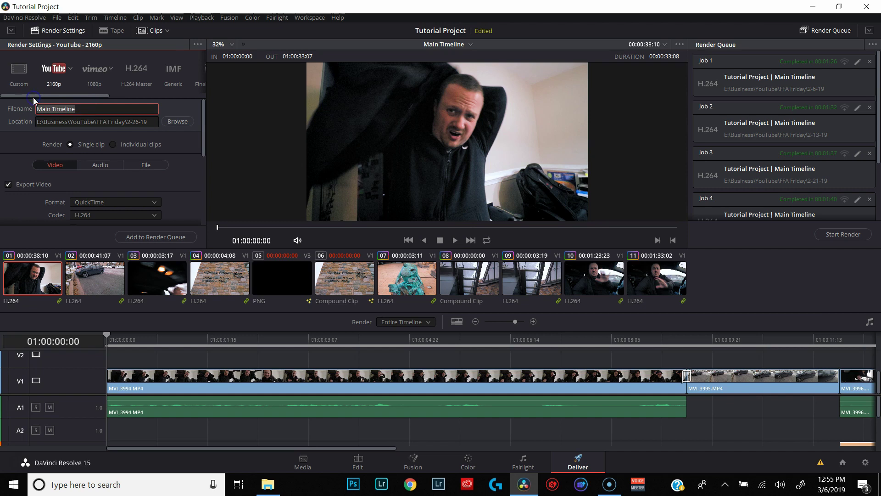
type("Tutorial")
type(" Project")
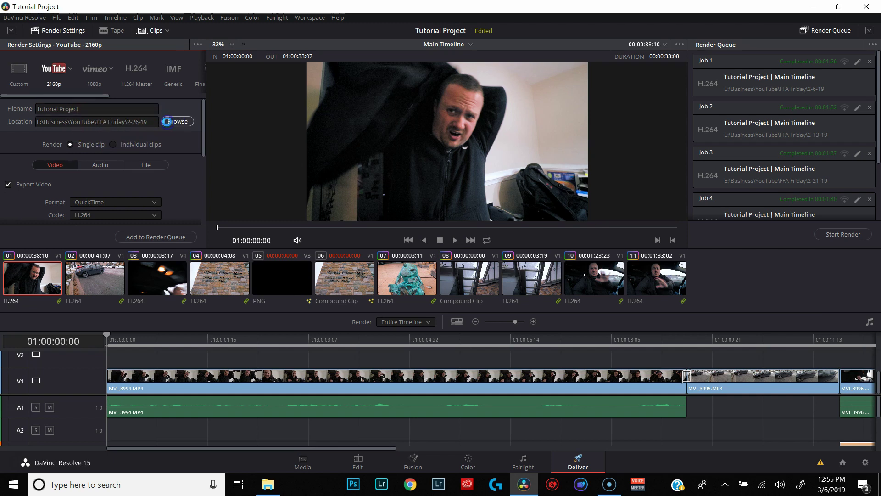
Create a '3-6-19' folder inside Reviews and Tutorials and make it the render location.
left_click(177, 121)
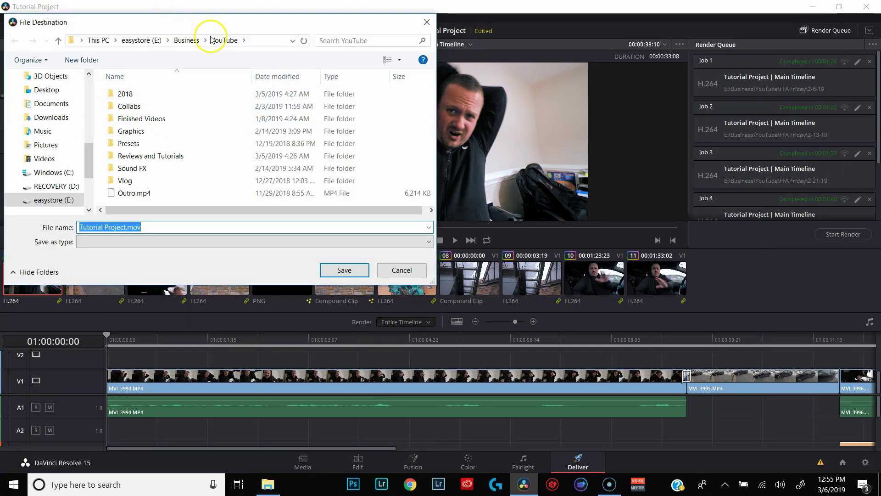
double_click(131, 155)
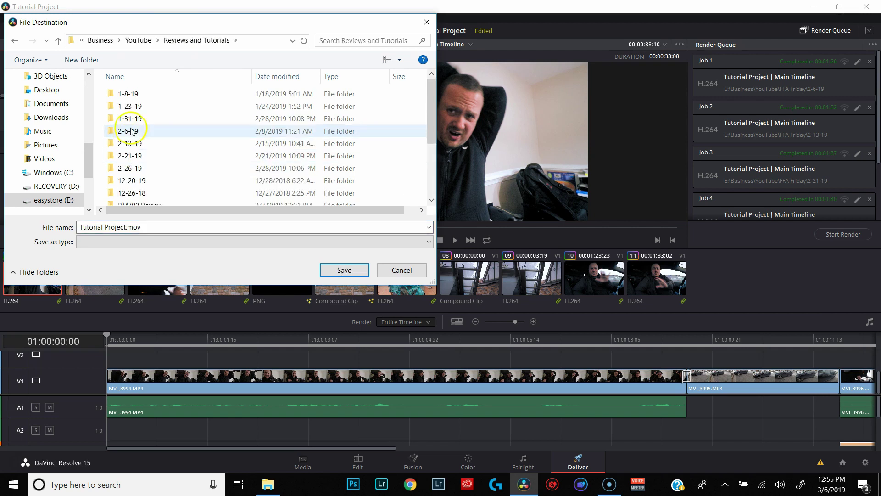
scroll(165, 137, "down", 1)
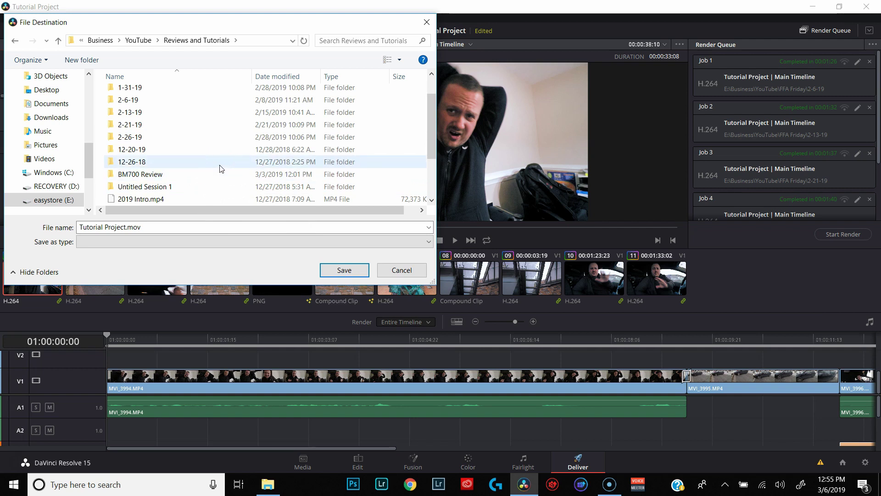
right_click(102, 196)
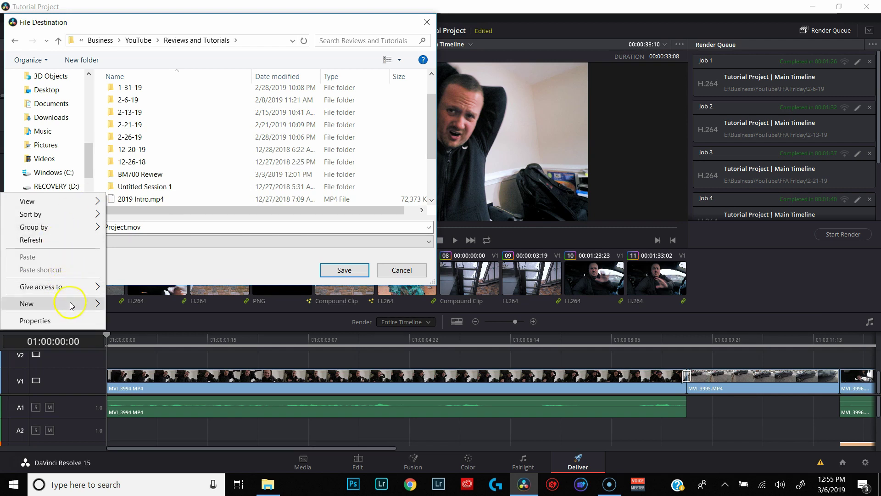
mouse_move(42, 304)
left_click(114, 311)
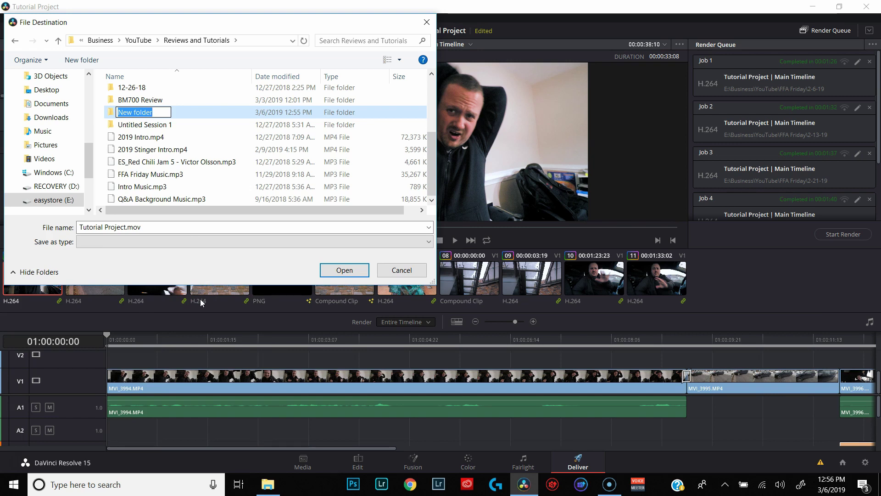
type("3-6-19")
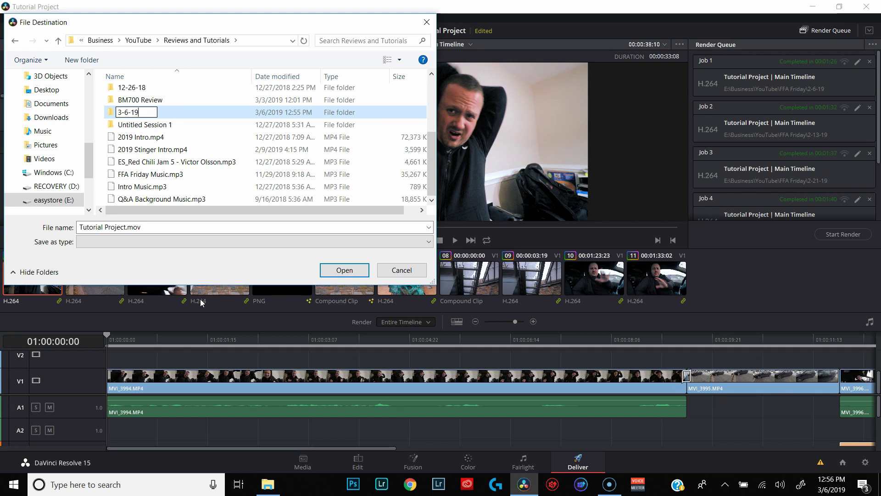
key("Return")
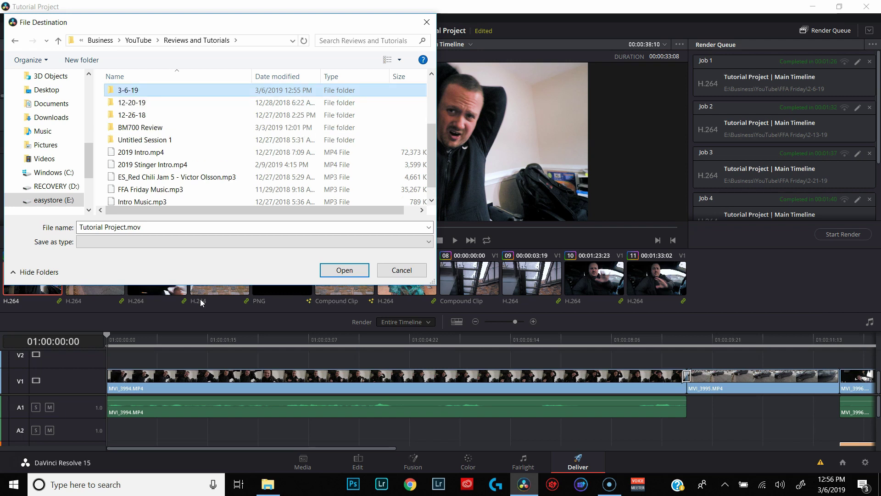
double_click(128, 90)
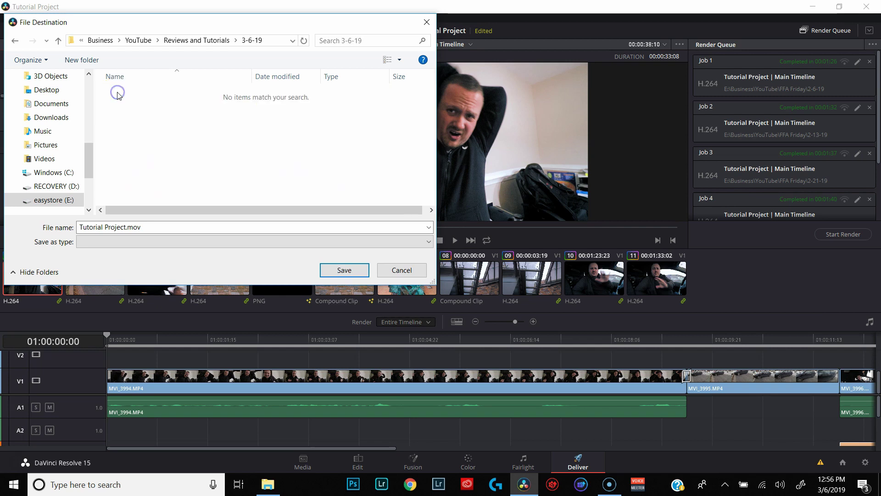
left_click(344, 270)
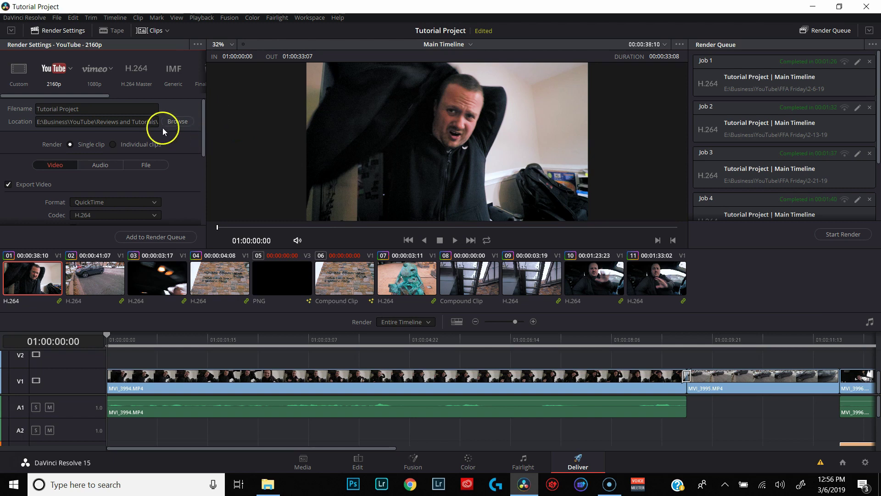
scroll(65, 119, "down", 1)
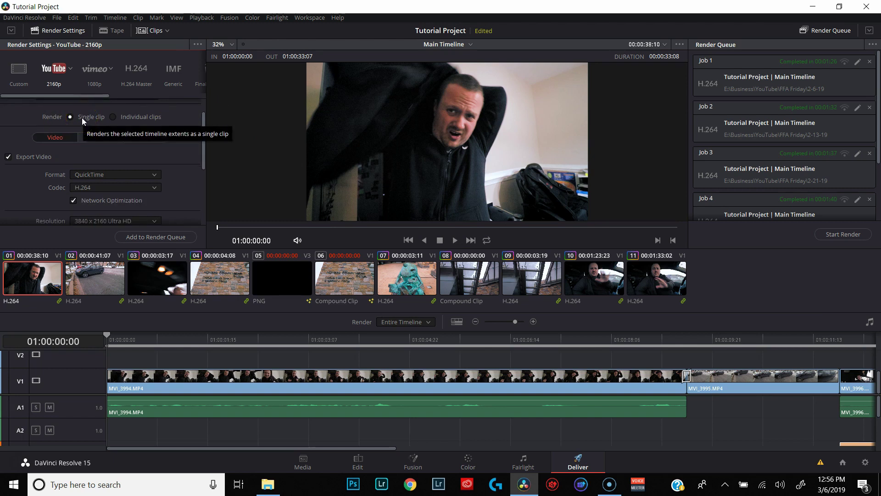
scroll(82, 117, "down", 2)
Set the format to MP4, the YouTube preset to 1080p, and quality to Automatic.
left_click(155, 120)
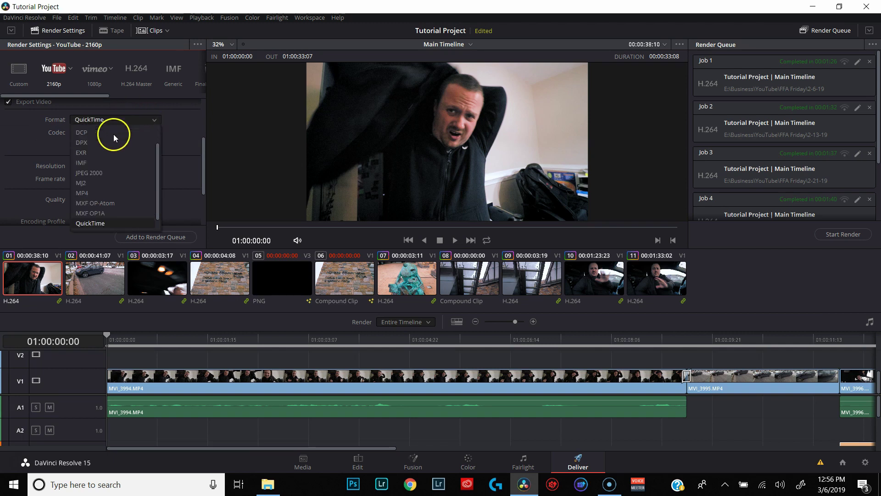
left_click(94, 193)
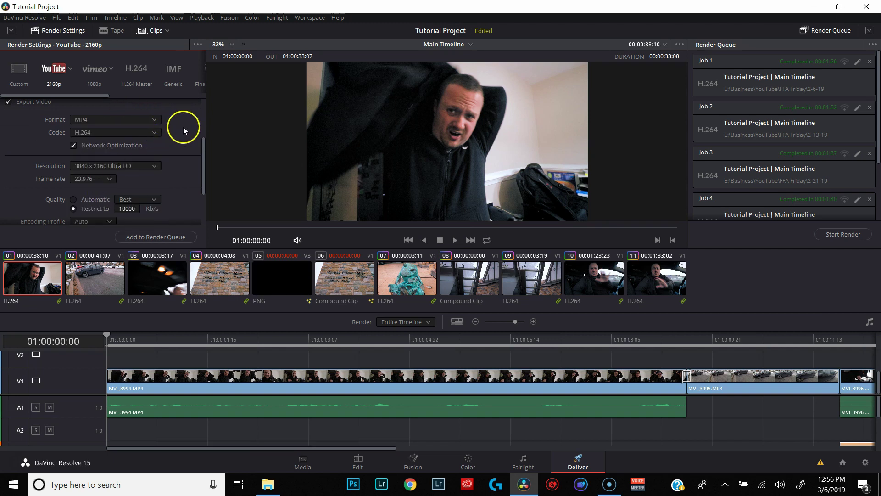
scroll(195, 140, "down", 1)
scroll(195, 139, "up", 1)
scroll(172, 136, "down", 1)
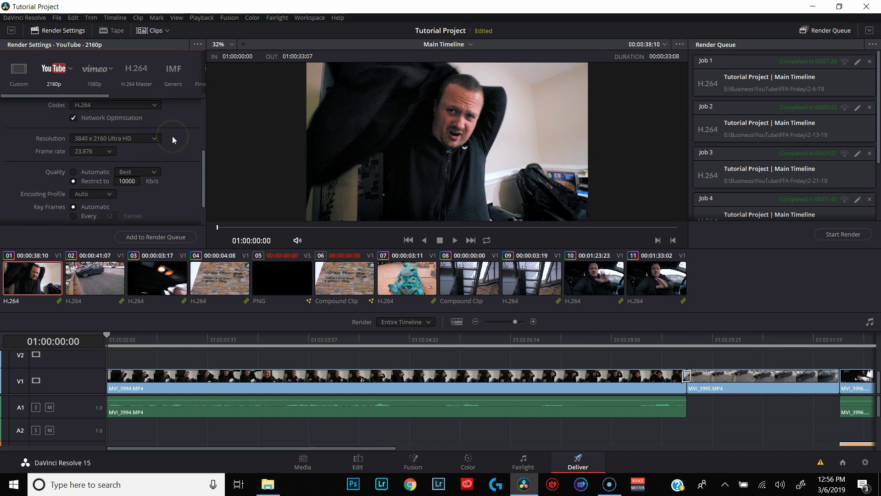
left_click(69, 70)
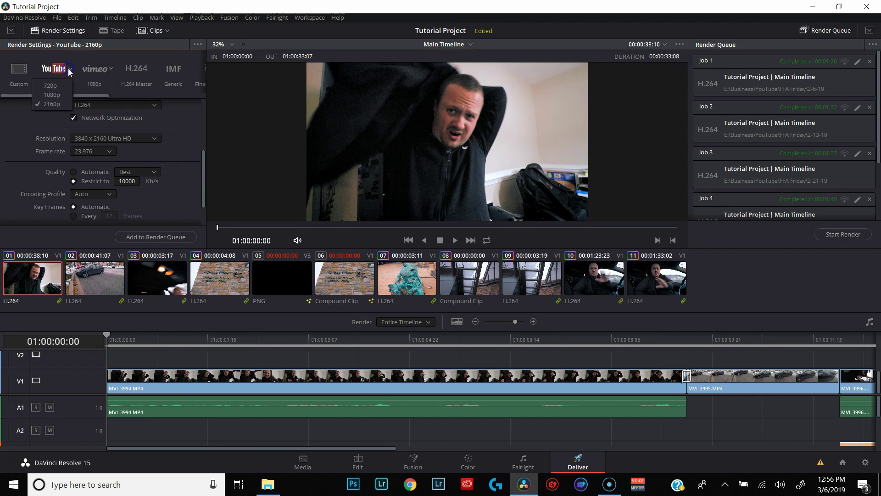
left_click(53, 95)
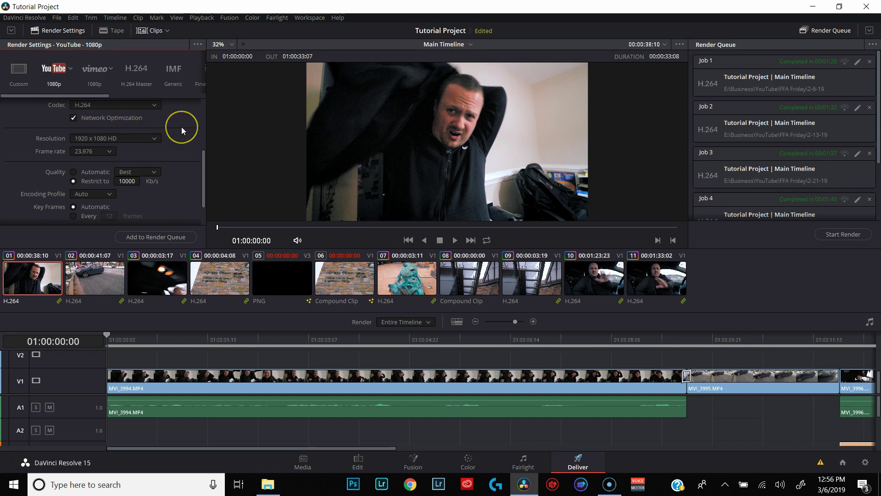
scroll(182, 127, "down", 2)
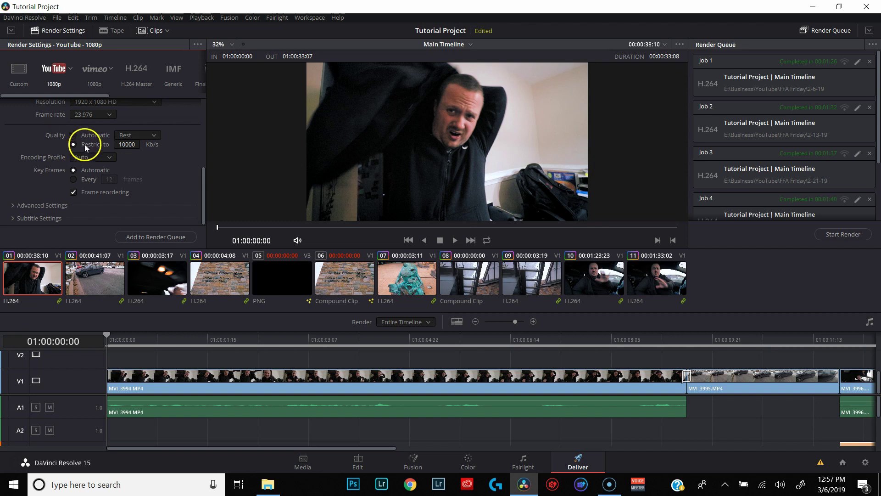
left_click(73, 135)
Expand Advanced Settings and review them down to Subtitle Settings, leaving the defaults.
left_click(13, 206)
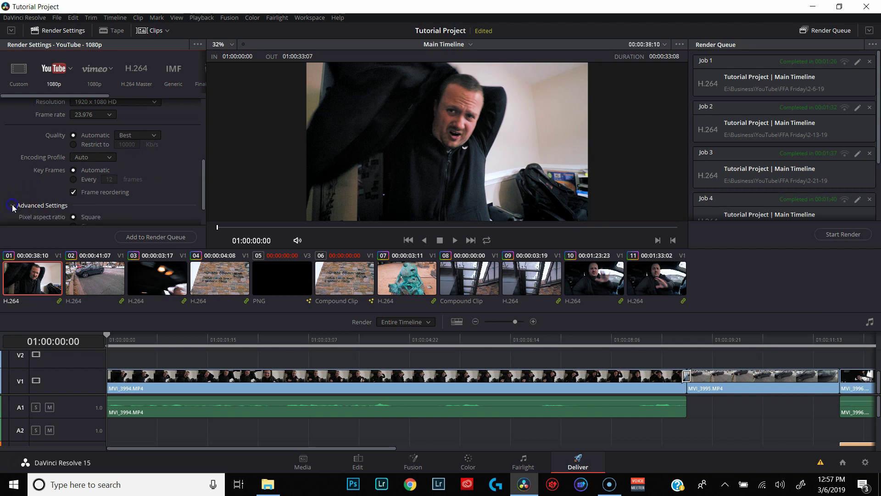
scroll(179, 157, "down", 1)
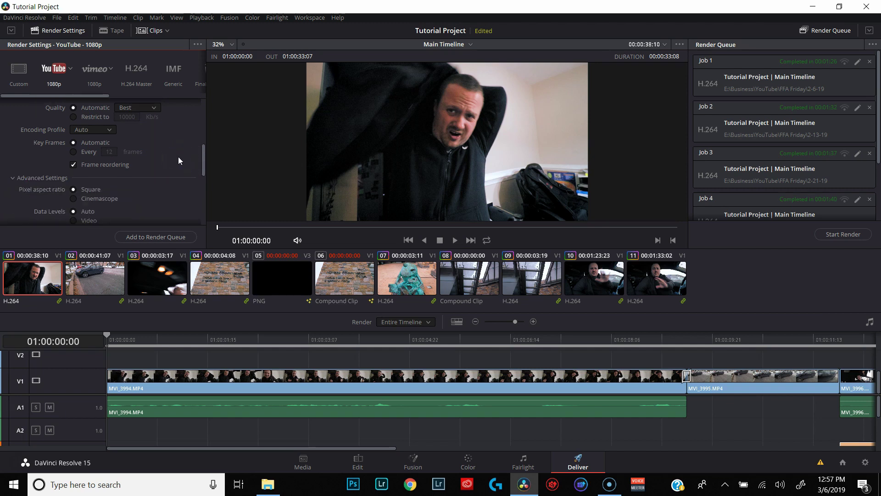
scroll(179, 157, "down", 1)
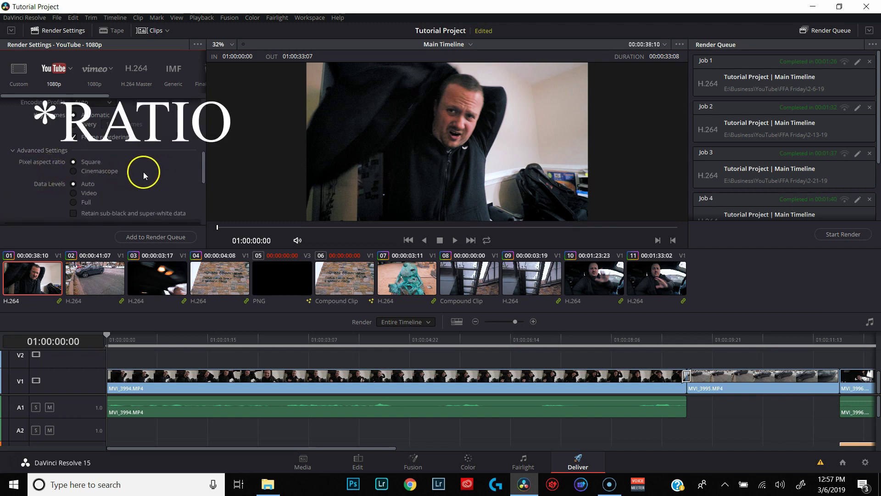
scroll(136, 170, "down", 1)
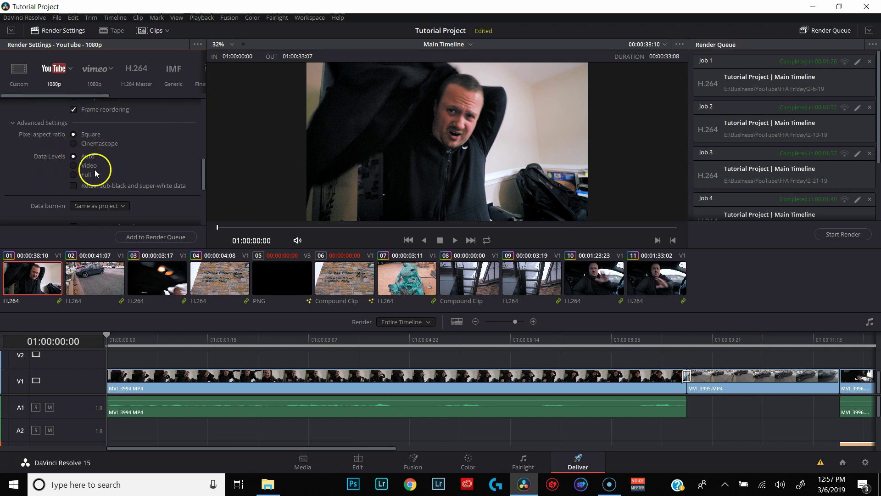
scroll(123, 170, "down", 1)
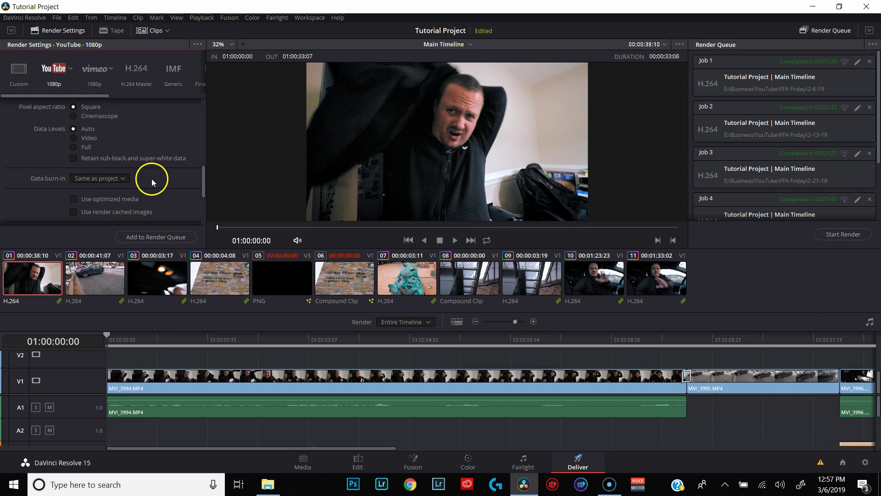
scroll(151, 178, "down", 1)
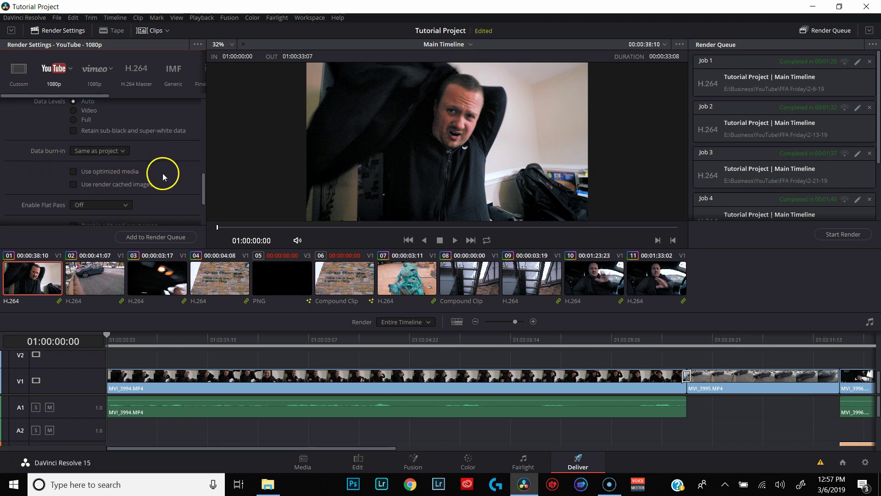
scroll(162, 173, "down", 1)
scroll(167, 179, "down", 1)
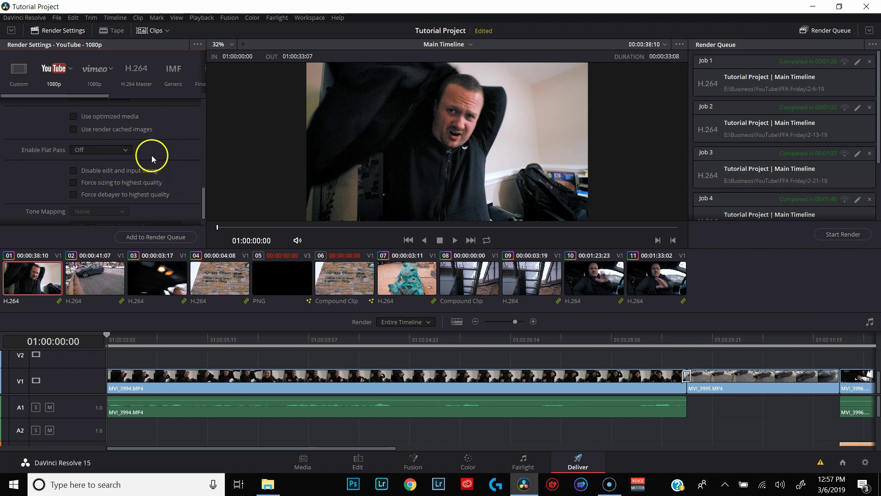
scroll(172, 174, "down", 1)
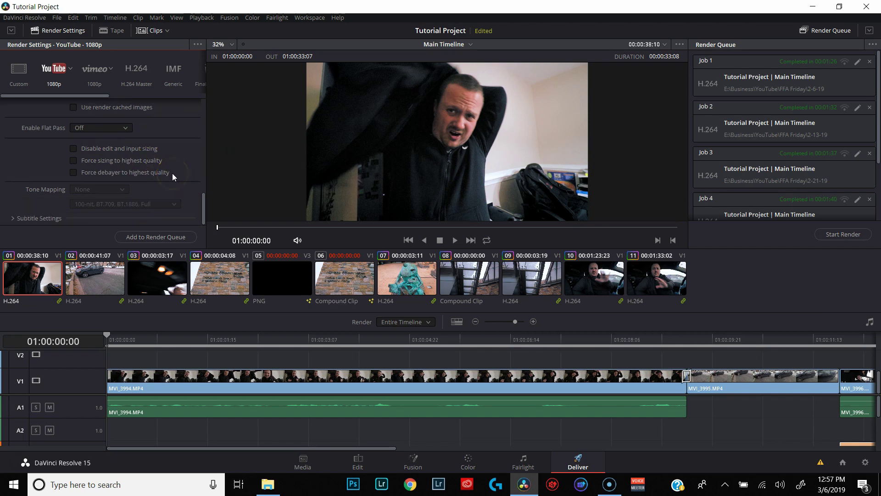
left_click(11, 219)
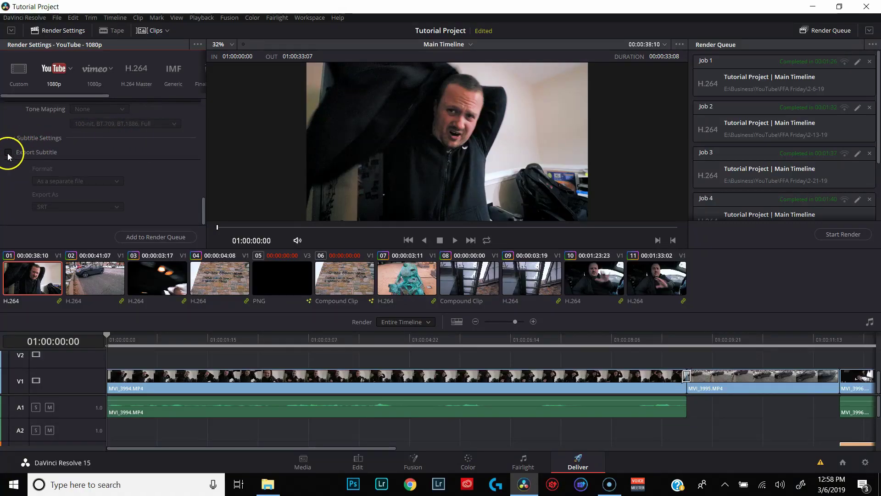
left_click(8, 153)
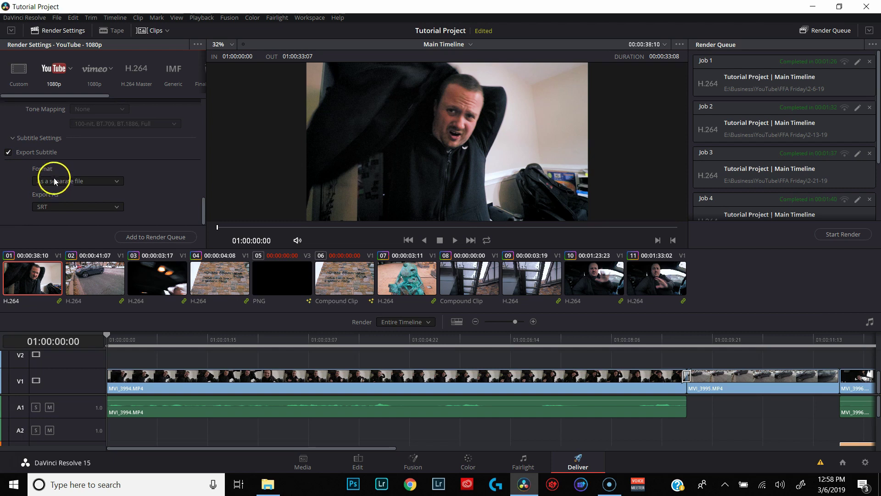
left_click(53, 208)
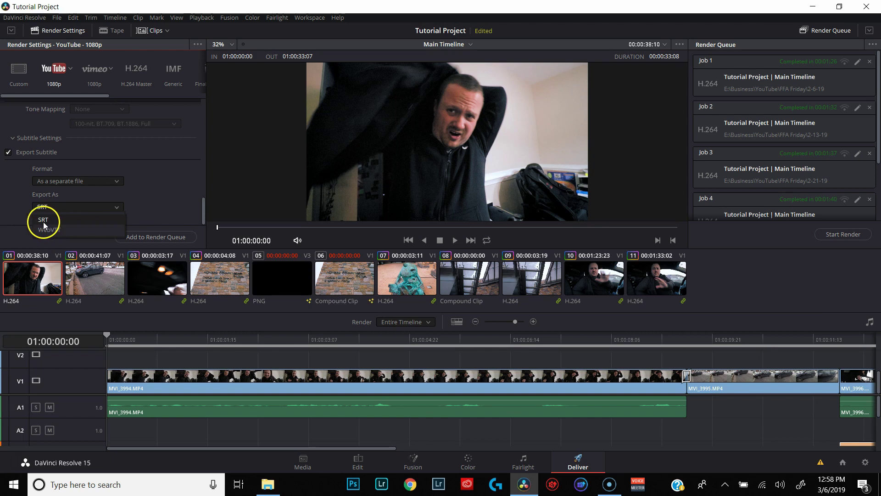
left_click(44, 221)
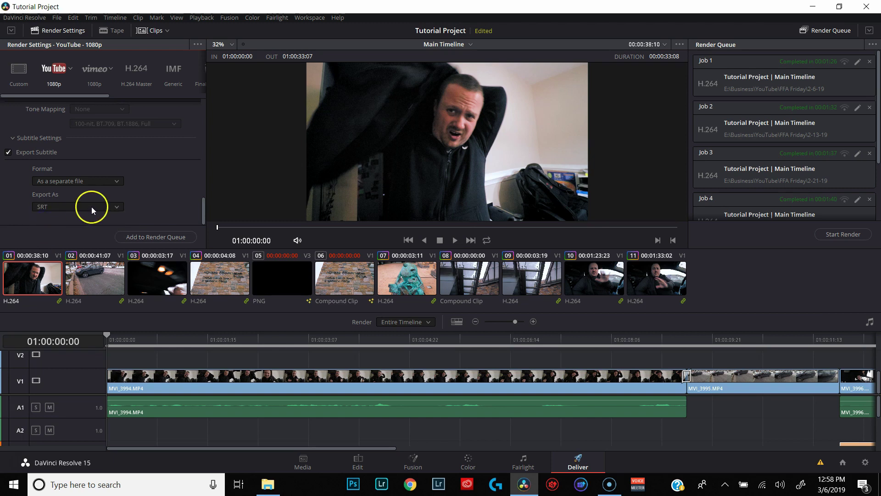
left_click(9, 153)
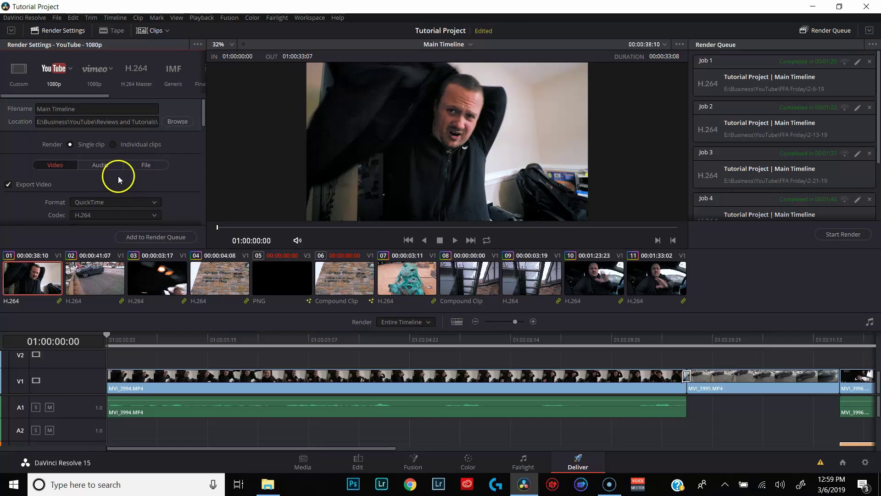
Review the Audio tab (Linear PCM, 16-bit) and File tab naming options unchanged.
left_click(102, 166)
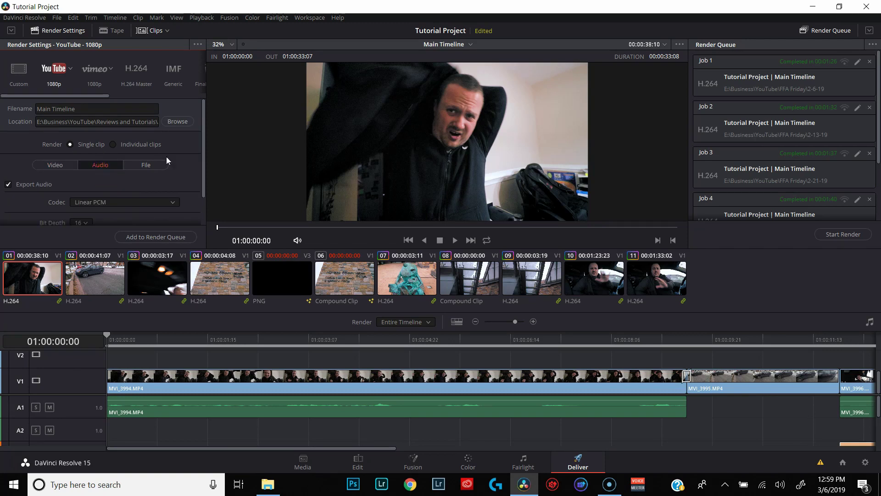
scroll(178, 160, "down", 2)
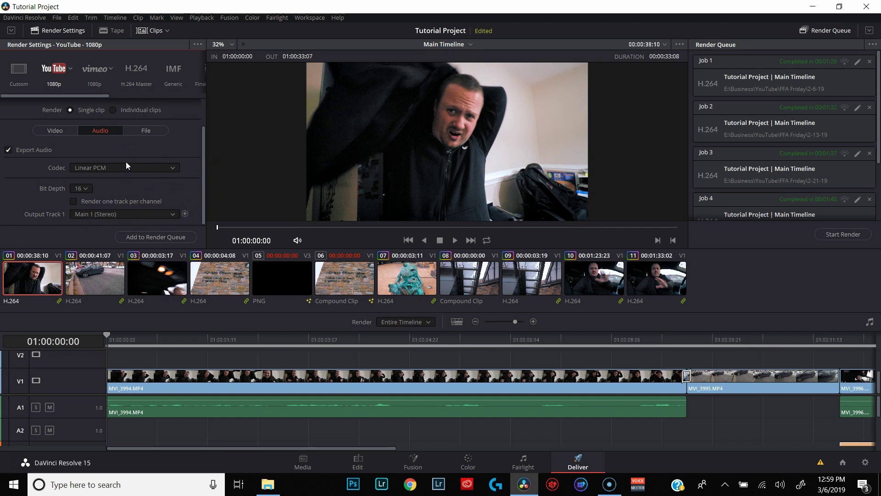
left_click(141, 133)
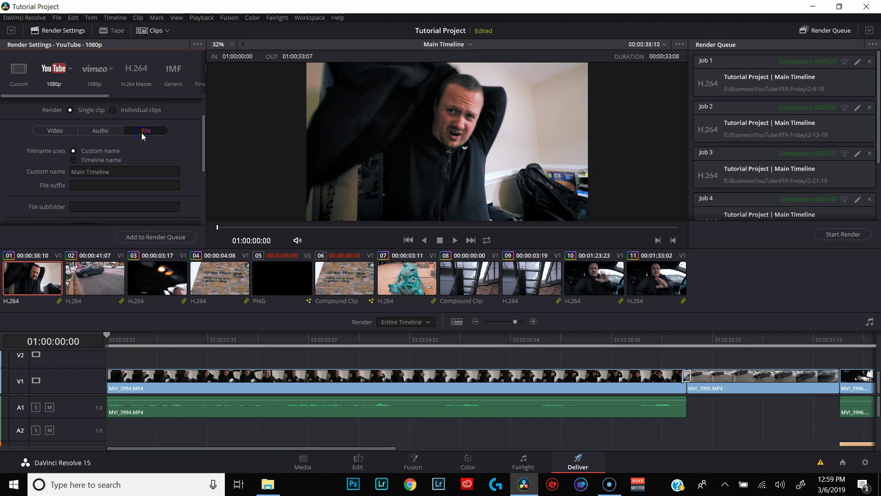
scroll(191, 137, "down", 1)
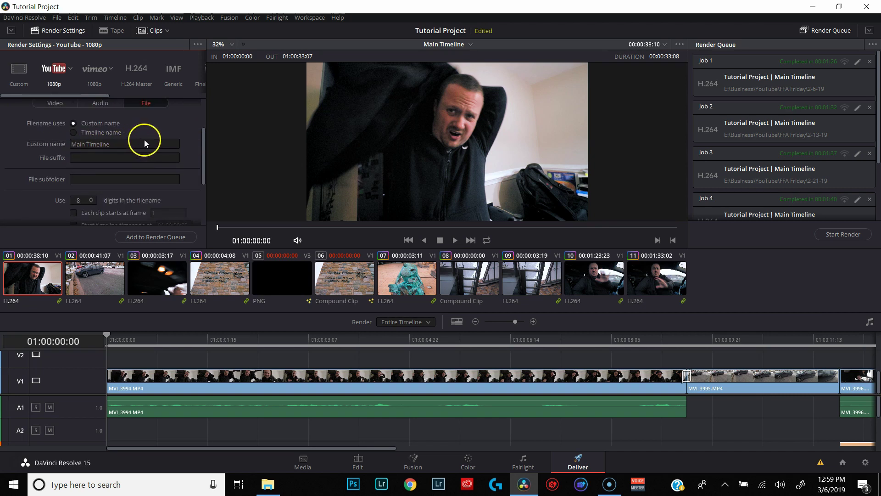
scroll(190, 138, "down", 3)
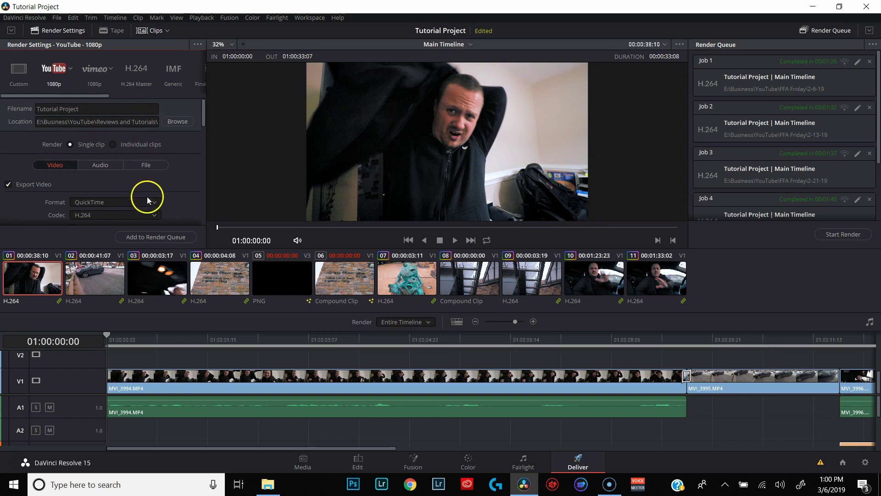
Add the Tutorial Project export to the Render Queue as Job 6.
left_click(153, 237)
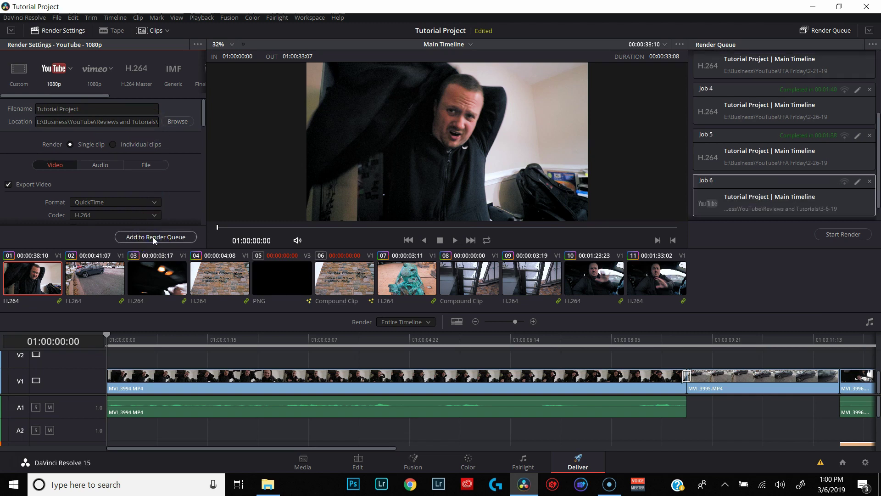